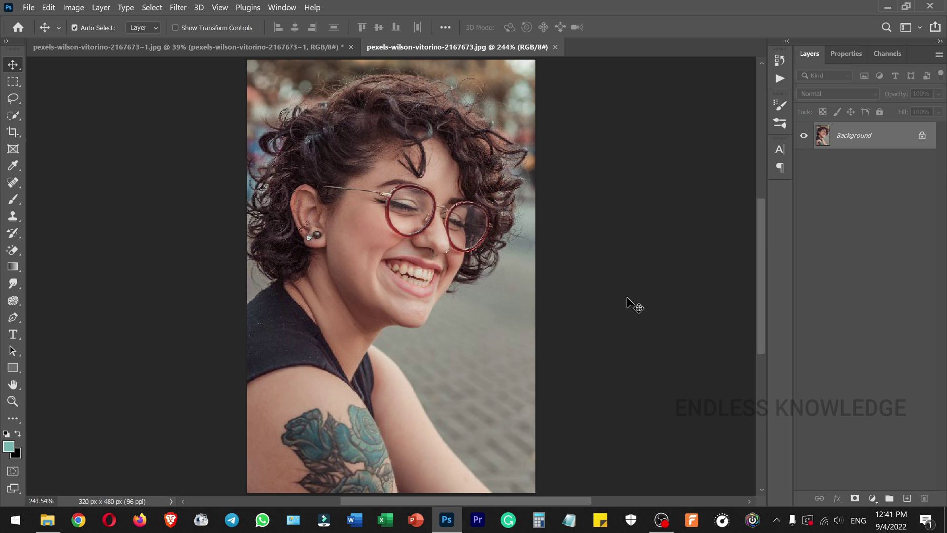
# - Examine the low-resolution portrait's facial detail up close at 600% and return to the whole-image view
pyautogui.hotkey('ctrl', '+')
pyautogui.hotkey('ctrl', '+')
pyautogui.hotkey('ctrl', '+')
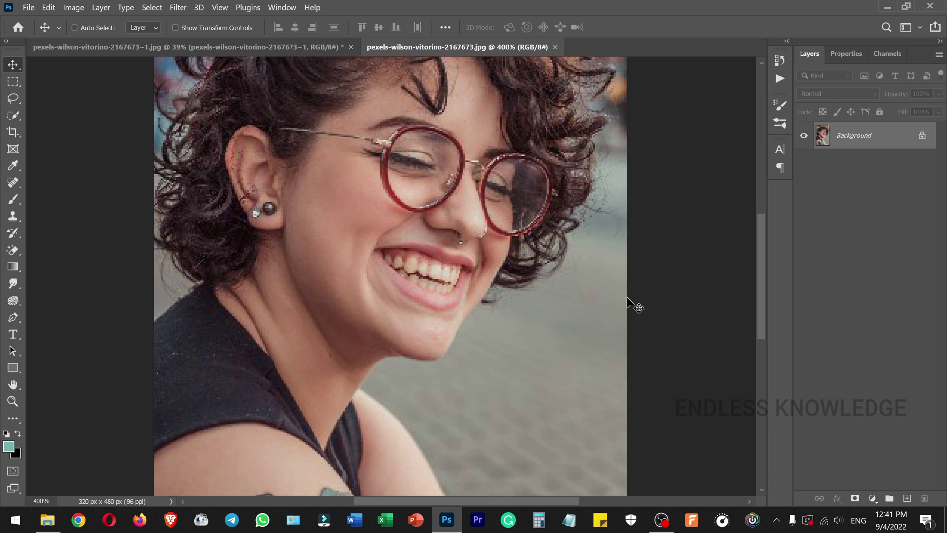
pyautogui.hotkey('ctrl', '+')
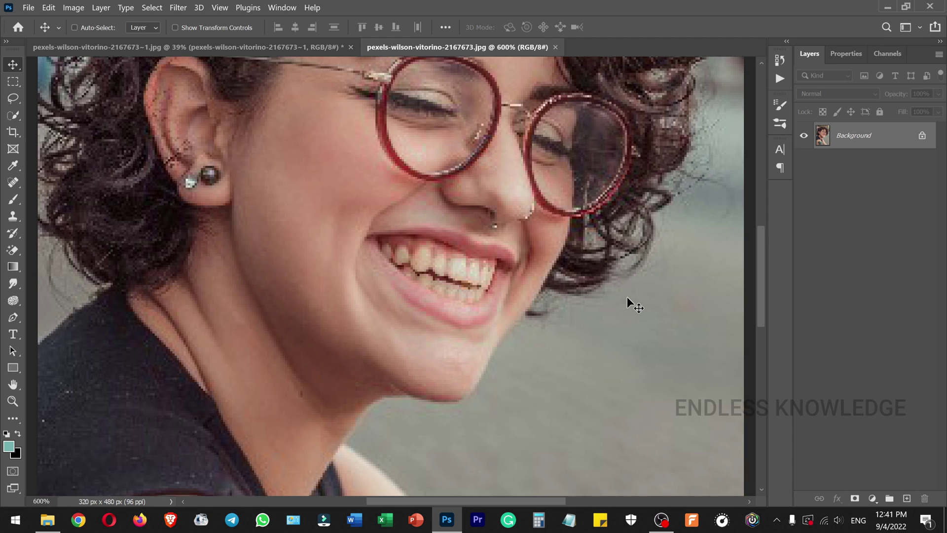
pyautogui.hotkey('ctrl', '0')
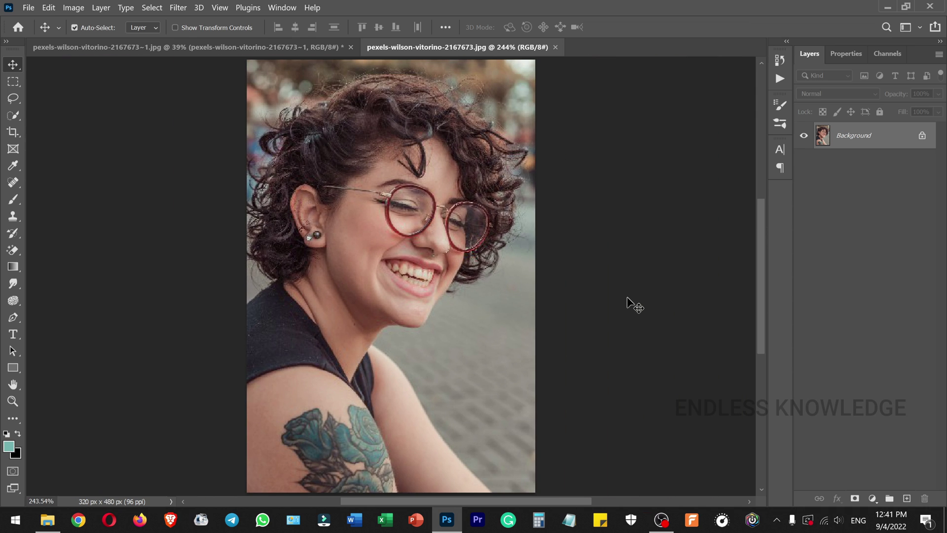
# - Check the Enable Preserve Details 2.0 Upscale option in the Technology Previews preferences and confirm the dialog
pyautogui.click(48, 8)
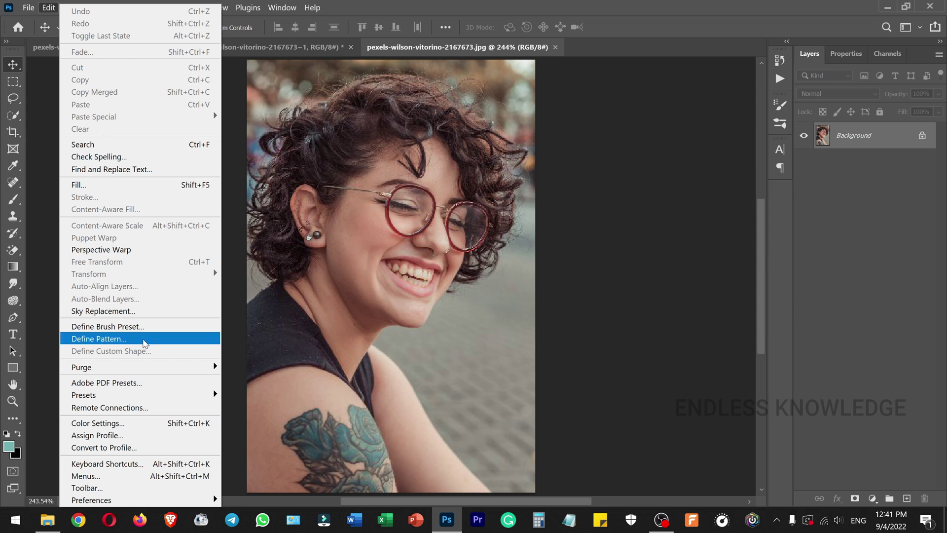
pyautogui.moveTo(163, 501)
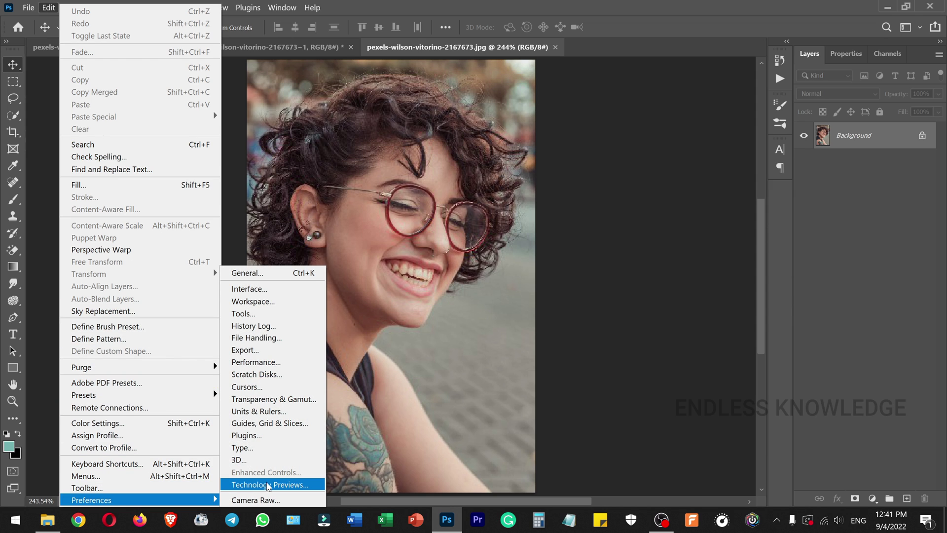
pyautogui.click(267, 485)
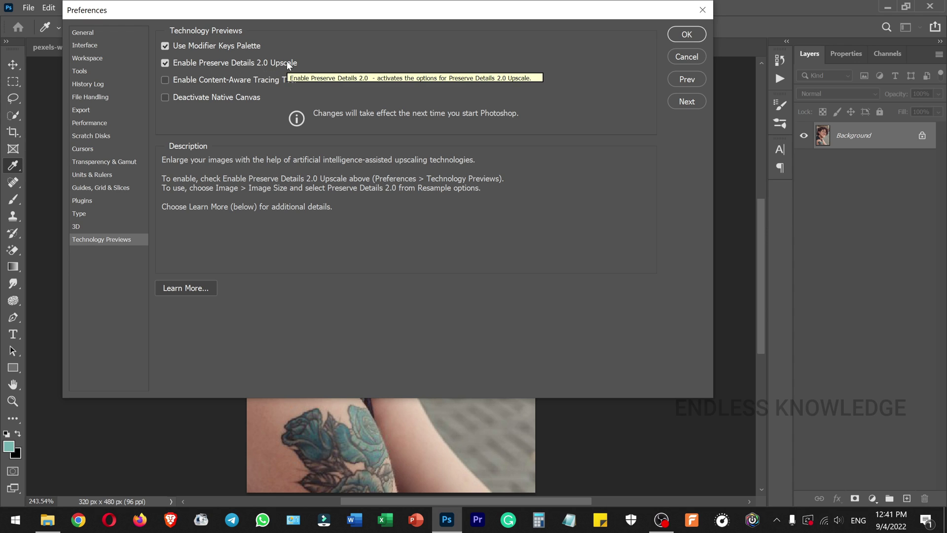
pyautogui.click(686, 35)
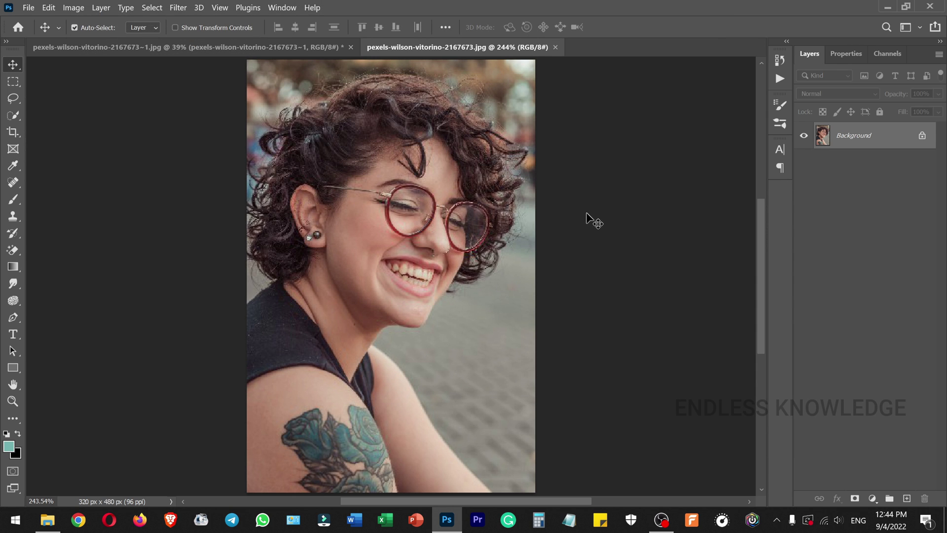
# - Begin resizing the image with Resample enabled and its dimensions expressed in pixels
pyautogui.click(76, 11)
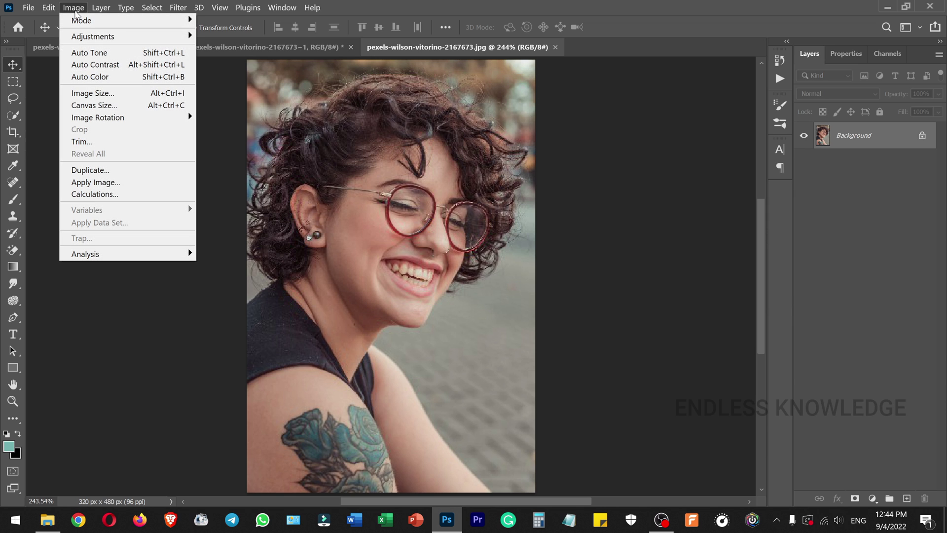
pyautogui.click(104, 93)
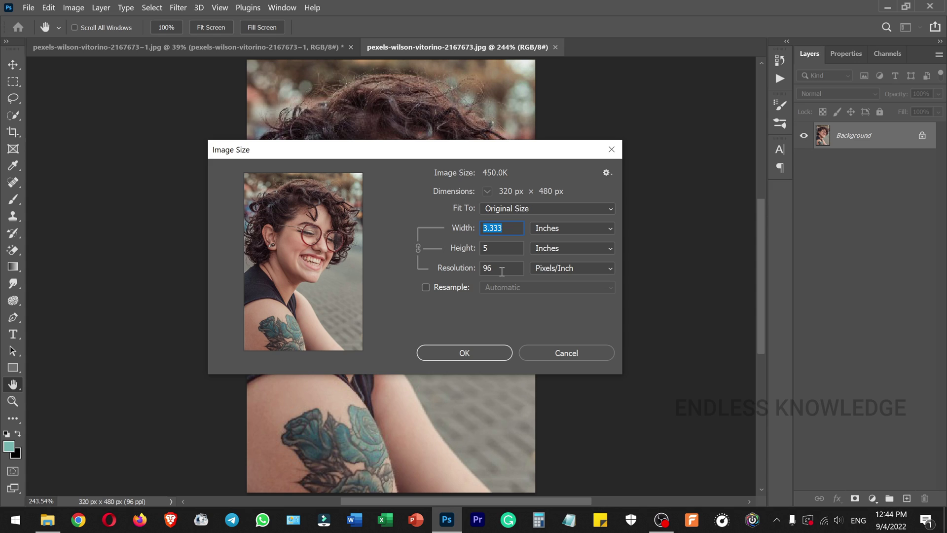
pyautogui.click(559, 230)
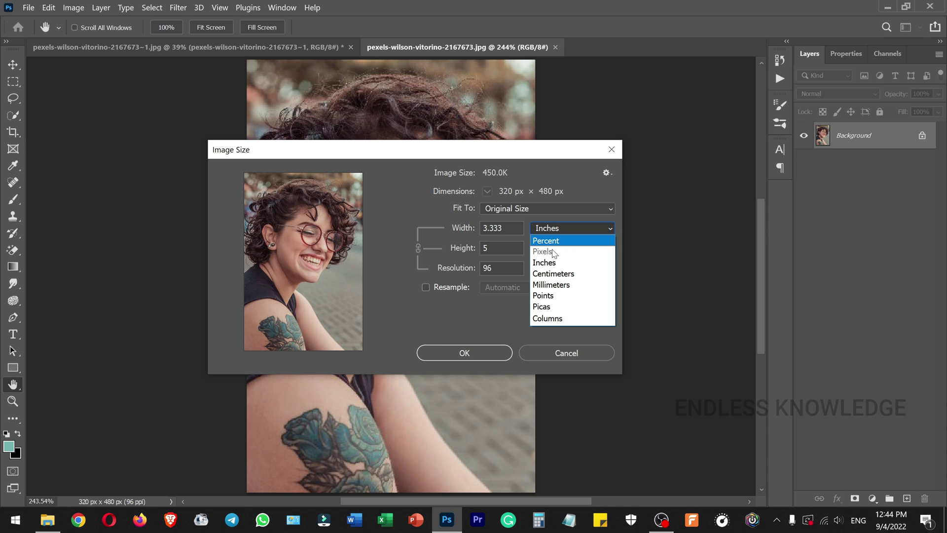
pyautogui.click(469, 303)
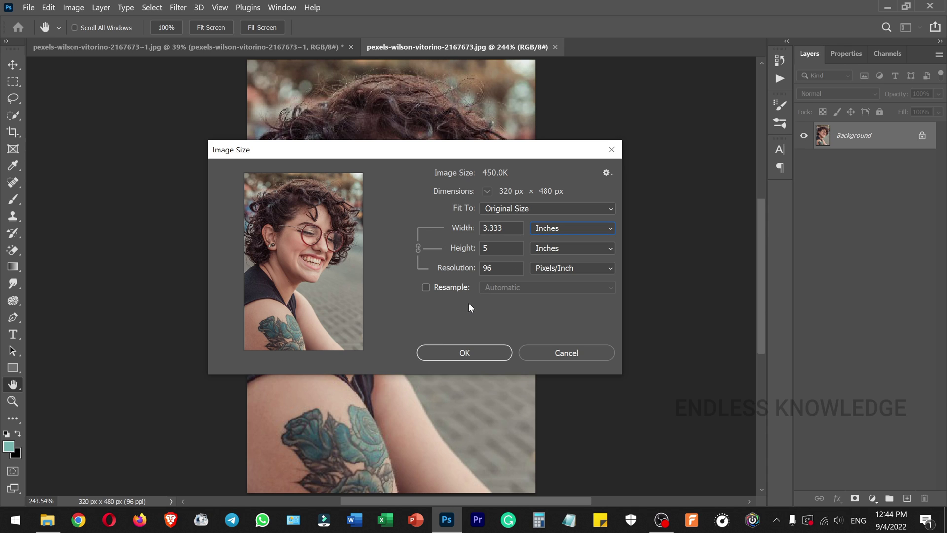
pyautogui.click(439, 286)
pyautogui.click(555, 227)
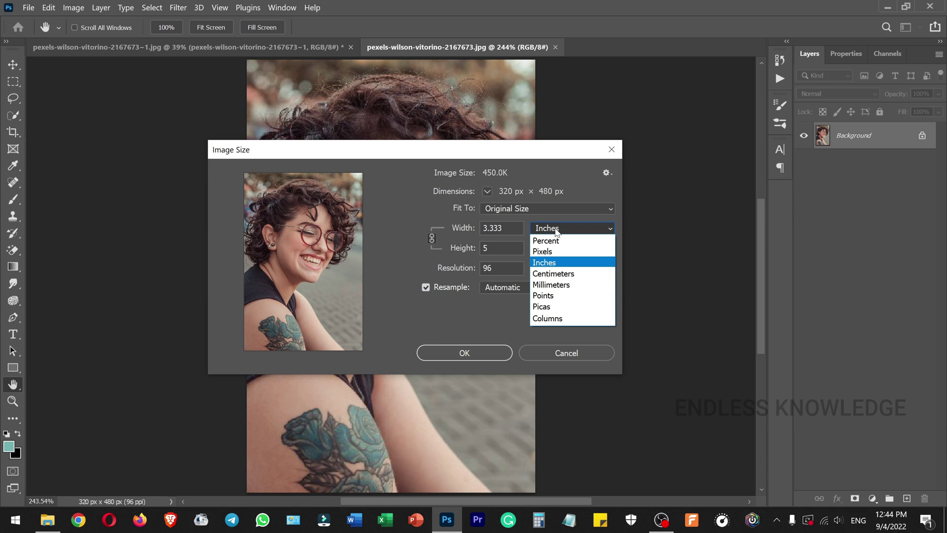
pyautogui.click(556, 252)
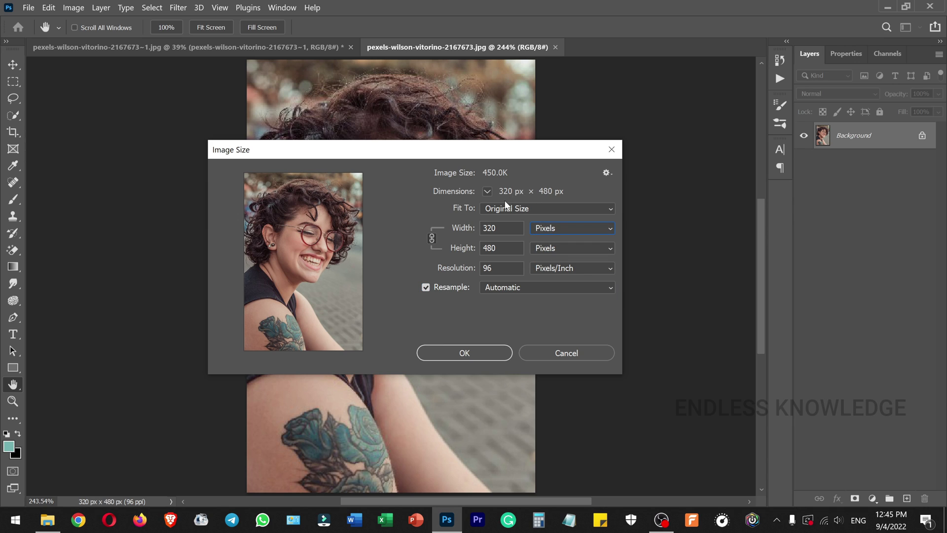
# - Try an image resolution of 300 pixels/inch, and settle on 600 pixels/inch
pyautogui.click(503, 269)
pyautogui.moveTo(502, 269); pyautogui.dragTo(470, 269)
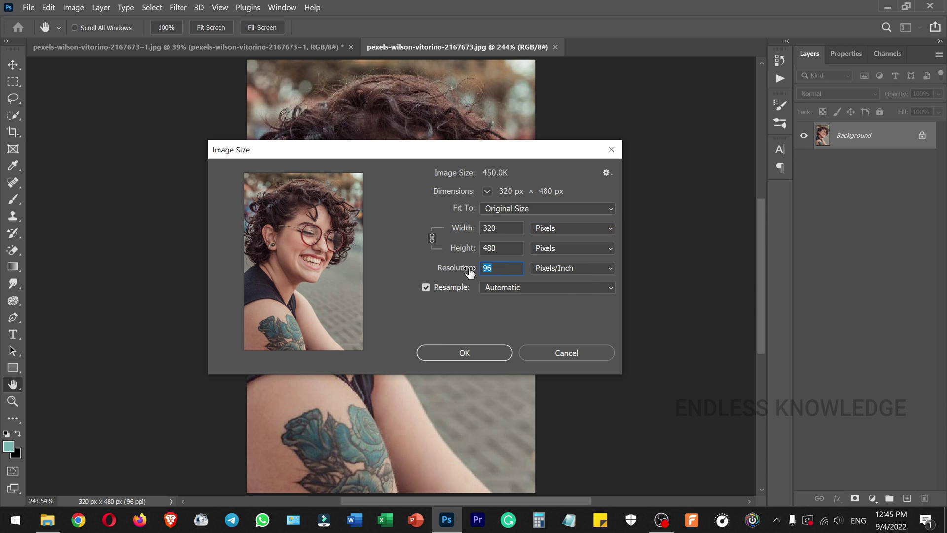
pyautogui.write('300')
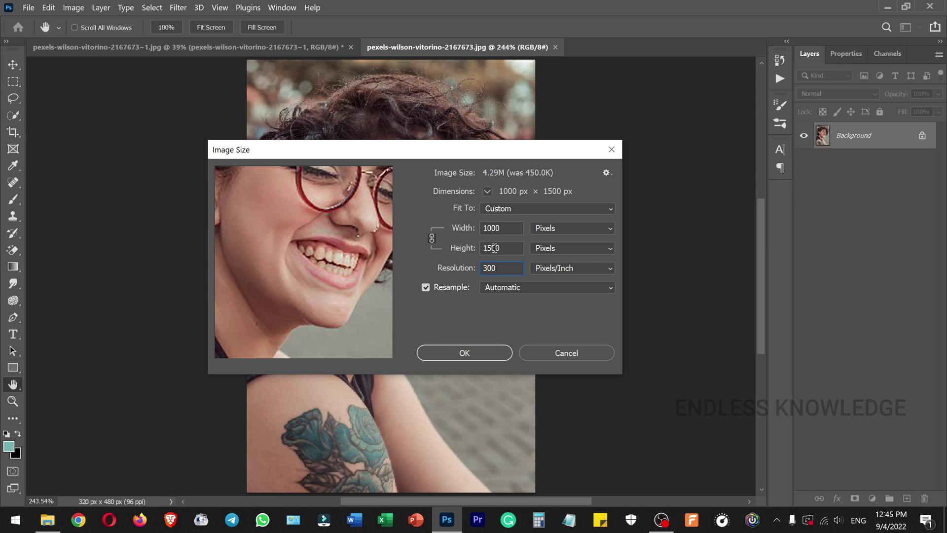
pyautogui.moveTo(503, 269); pyautogui.dragTo(457, 267)
pyautogui.write('500')
pyautogui.write('600')
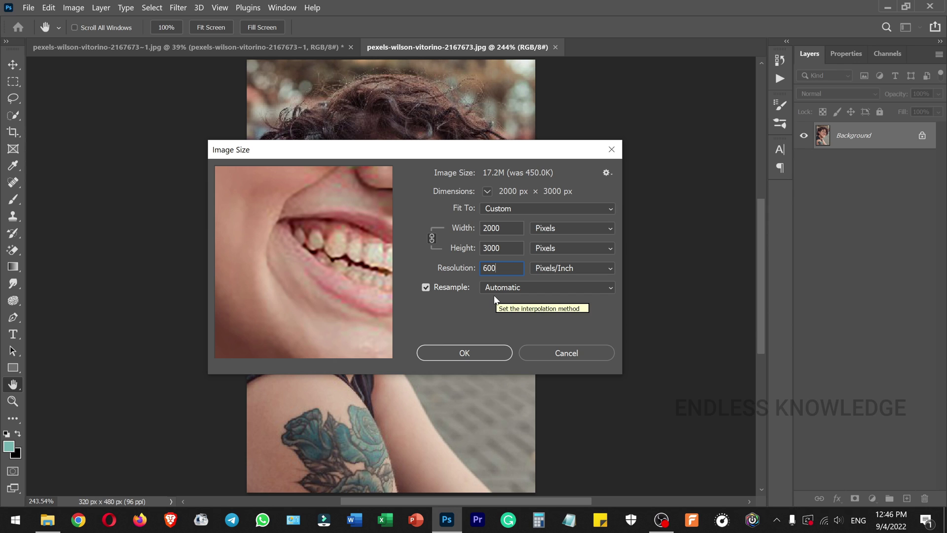
# - Choose Preserve Details 2.0 as the resampling method and check the mouth area in the resize preview
pyautogui.click(530, 289)
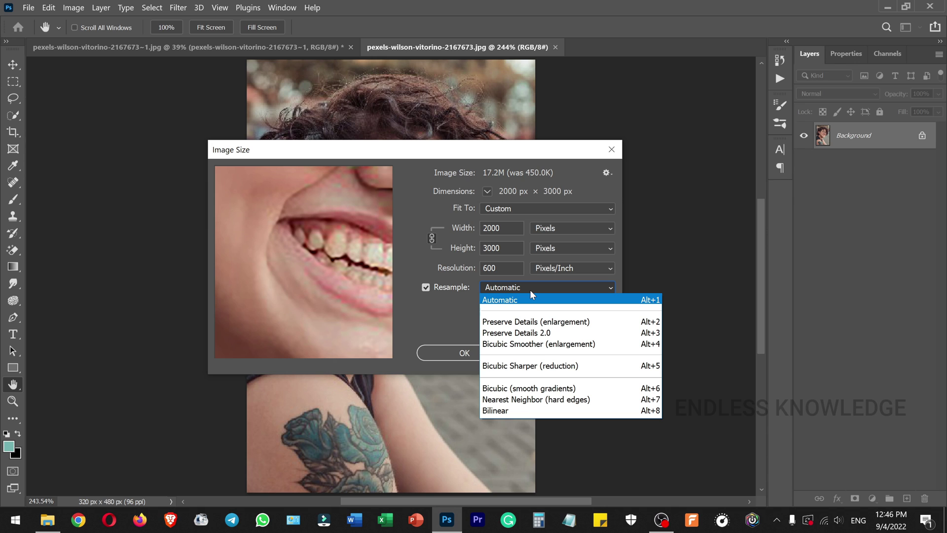
pyautogui.click(528, 334)
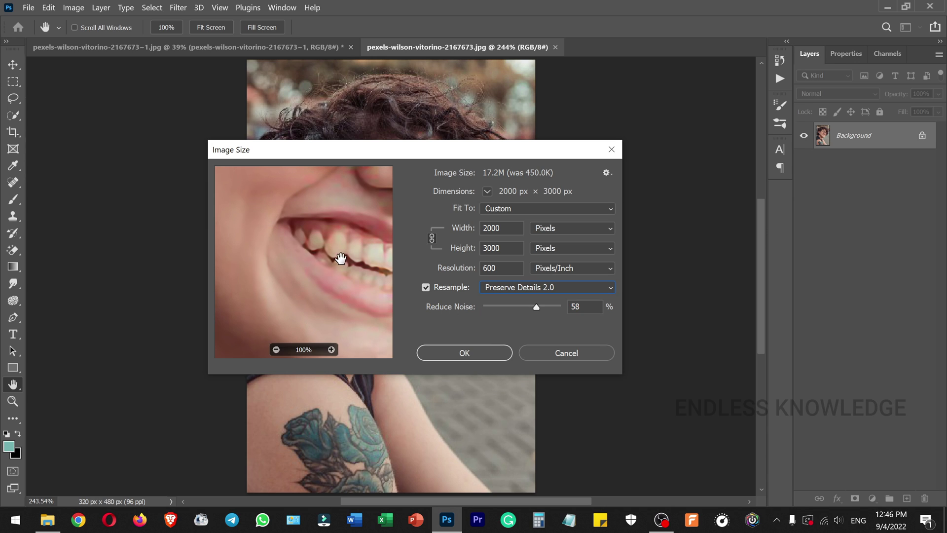
pyautogui.moveTo(291, 258); pyautogui.dragTo(355, 268)
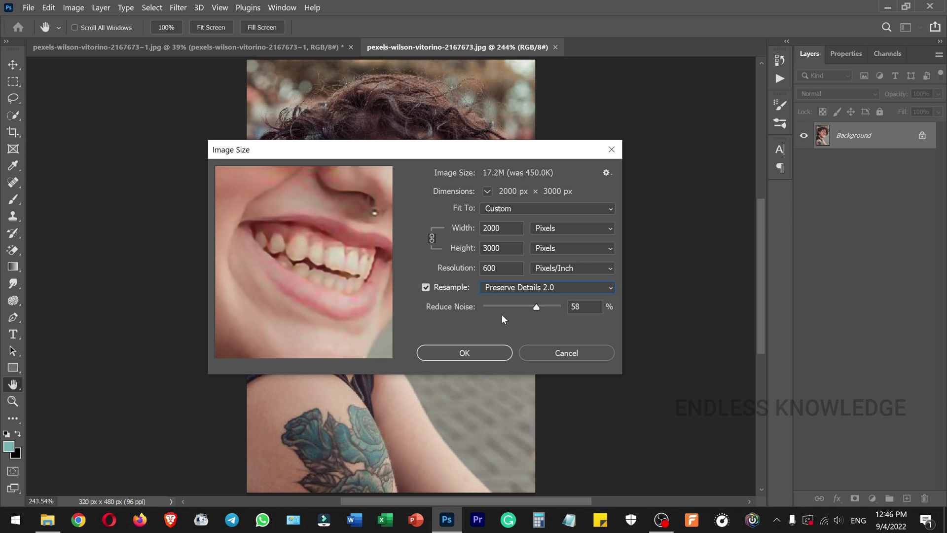
# - Try Reduce Noise at 96% and 100% while comparing the preview, and return it to 58%
pyautogui.moveTo(536, 307); pyautogui.dragTo(555, 307)
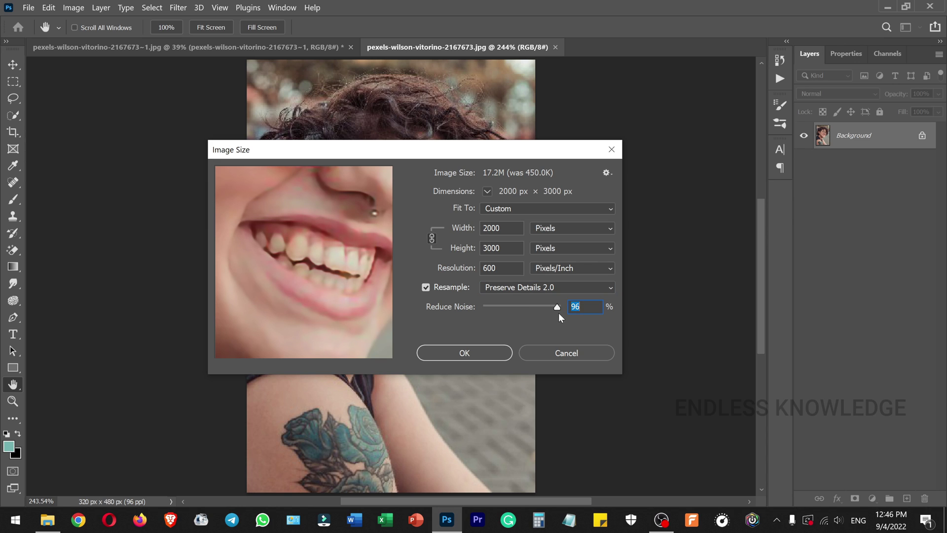
pyautogui.doubleClick(576, 306)
pyautogui.moveTo(247, 199); pyautogui.dragTo(314, 275)
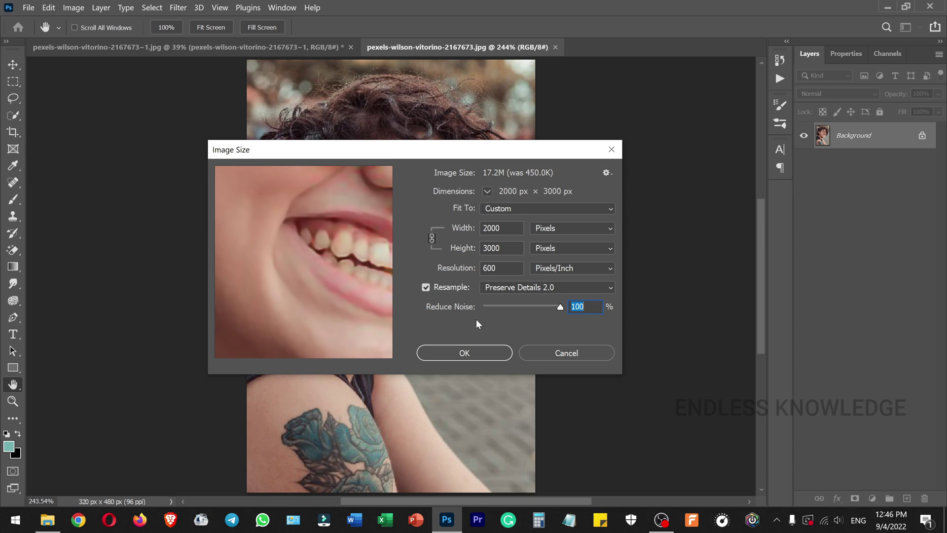
pyautogui.moveTo(561, 307); pyautogui.dragTo(537, 309)
pyautogui.moveTo(338, 274); pyautogui.dragTo(307, 273)
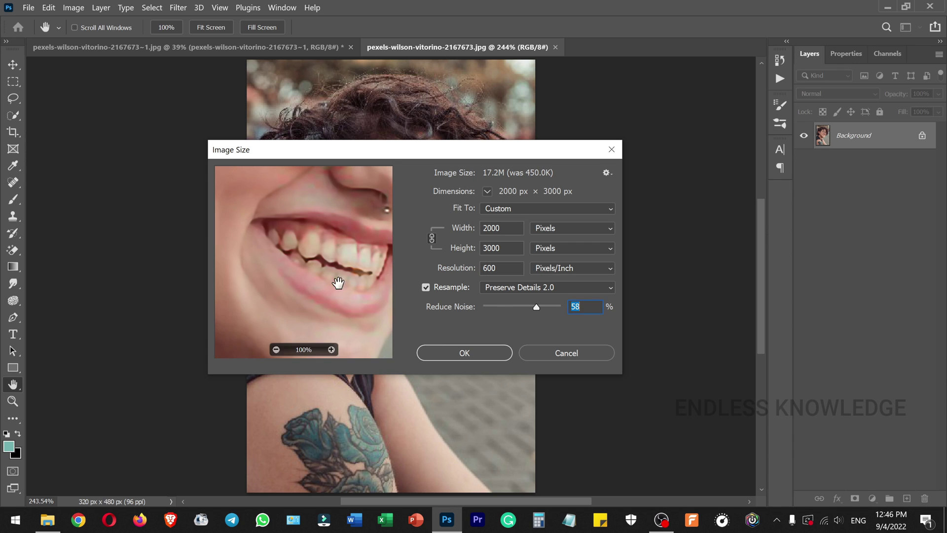
pyautogui.moveTo(539, 307); pyautogui.dragTo(537, 309)
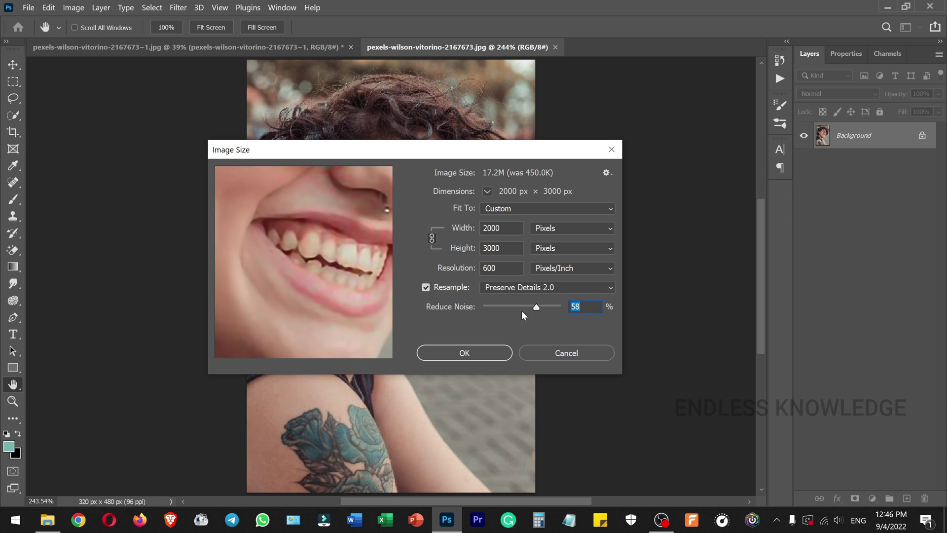
# - Apply the image resize and inspect the enlarged portrait's facial detail before returning to the whole-image view
pyautogui.click(474, 351)
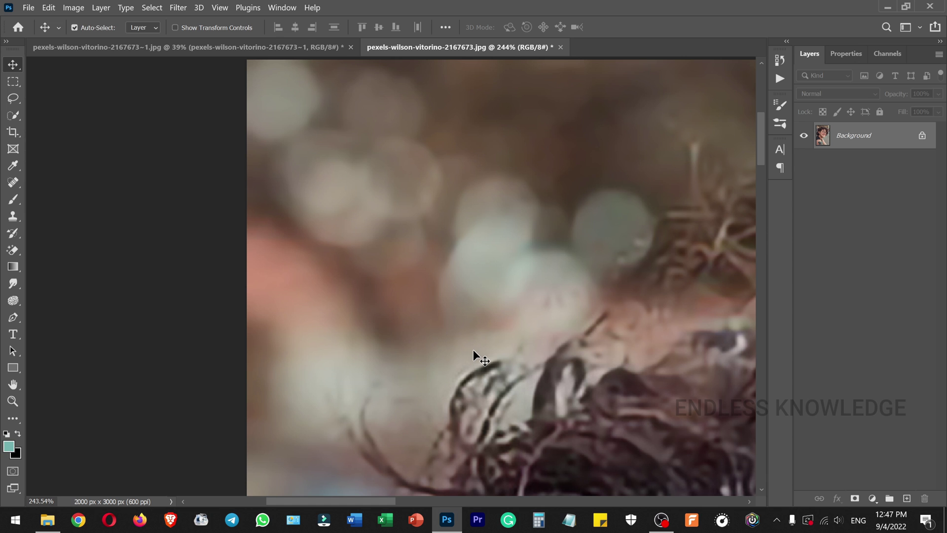
pyautogui.hotkey('ctrl', '0')
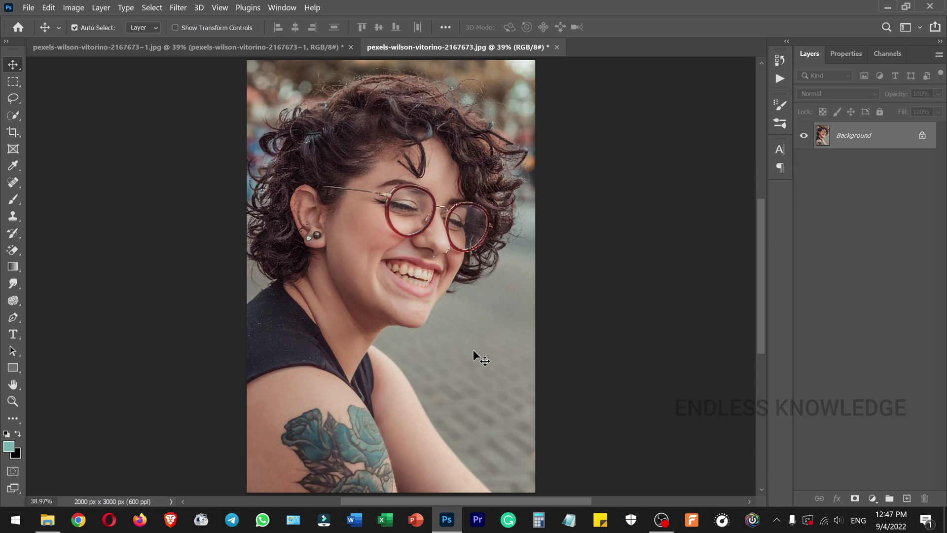
pyautogui.hotkey('ctrl', '+')
pyautogui.hotkey('ctrl', '+')
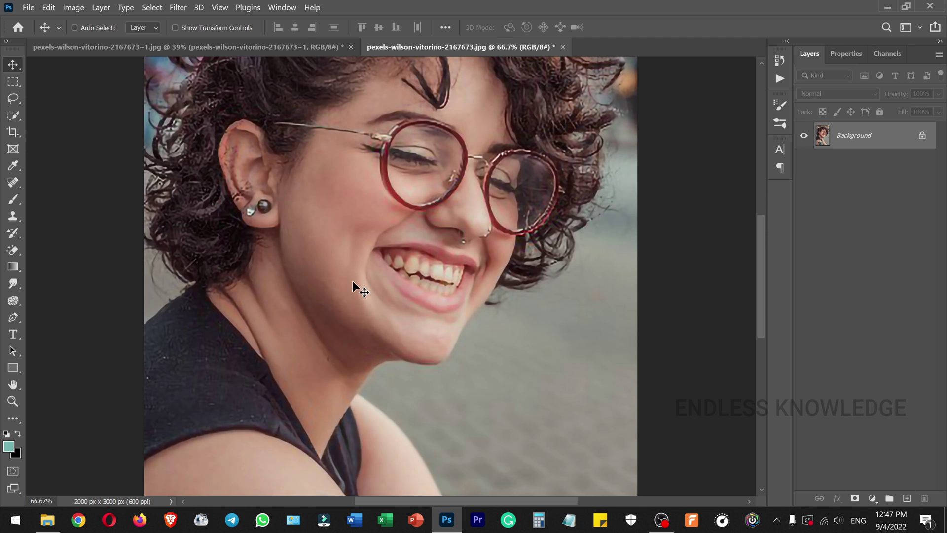
pyautogui.hotkey('ctrl', '0')
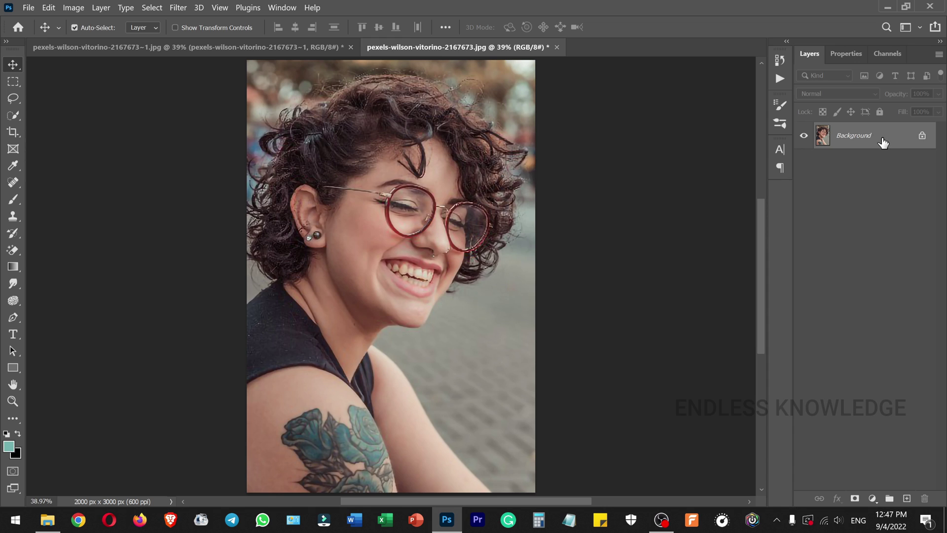
# - Duplicate the Background layer and convert the copy to a smart object
pyautogui.hotkey('ctrl', 'j')
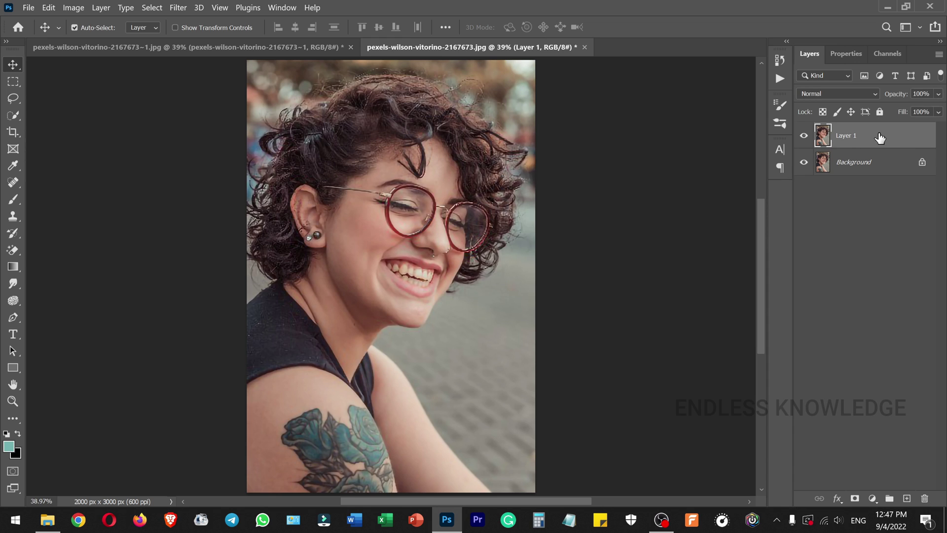
pyautogui.rightClick(879, 135)
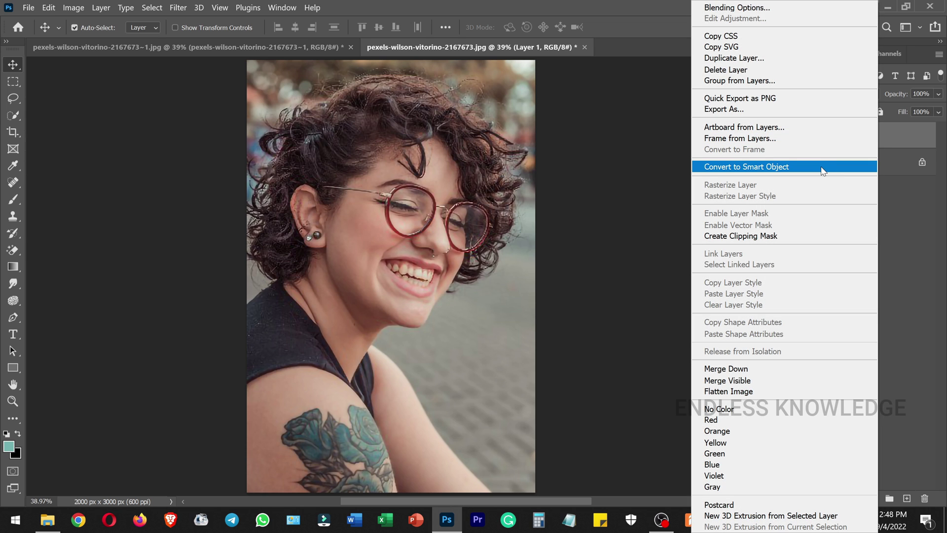
pyautogui.rightClick(899, 129)
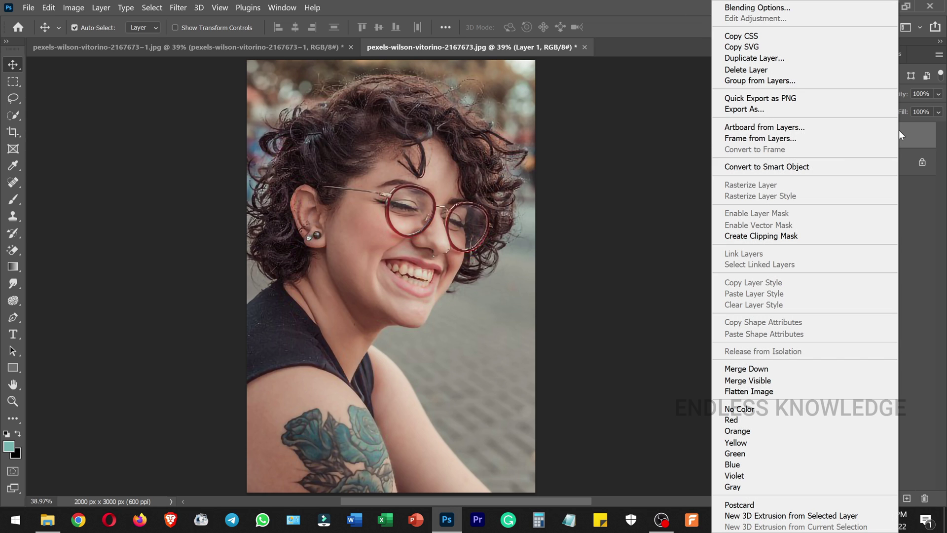
pyautogui.click(840, 169)
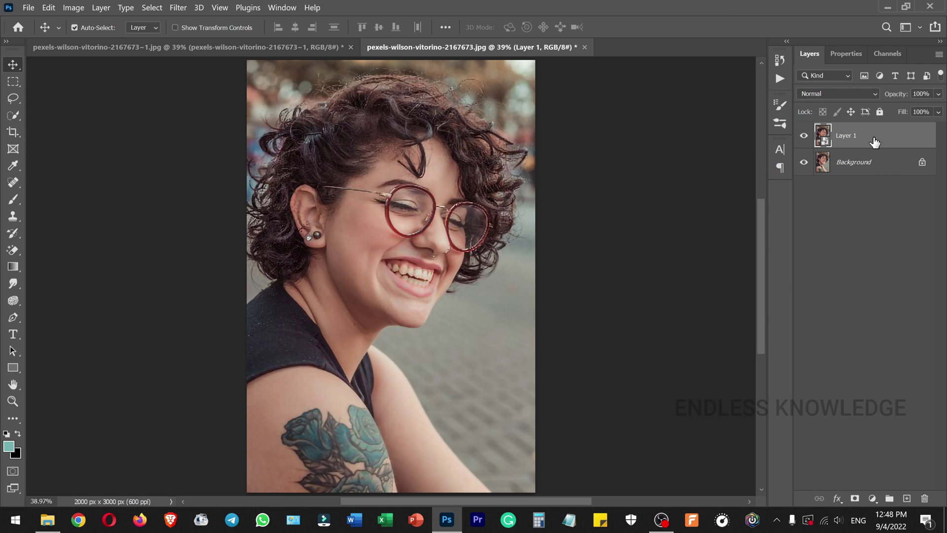
# - Apply a High Pass filter to the duplicated layer, adjusting the radius so that only fine edges are outlined
pyautogui.click(172, 8)
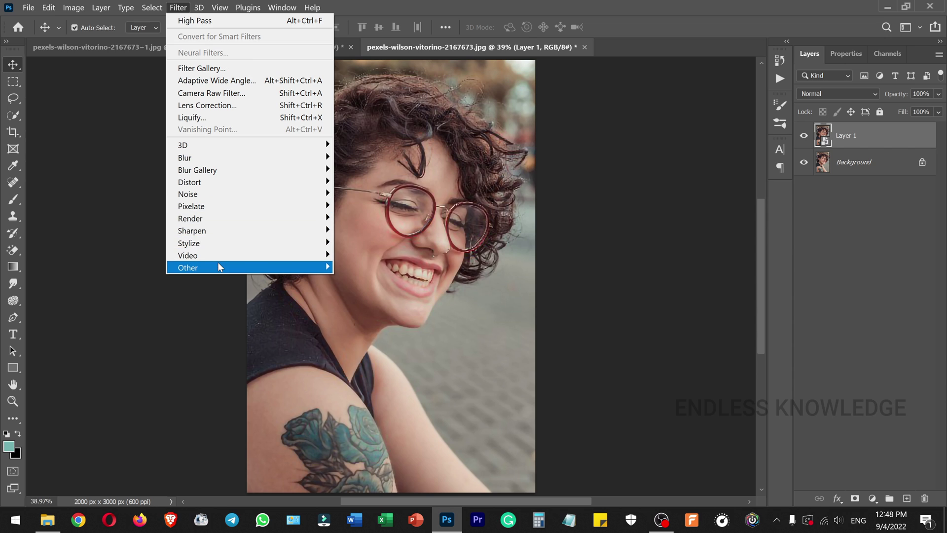
pyautogui.moveTo(260, 266)
pyautogui.click(358, 279)
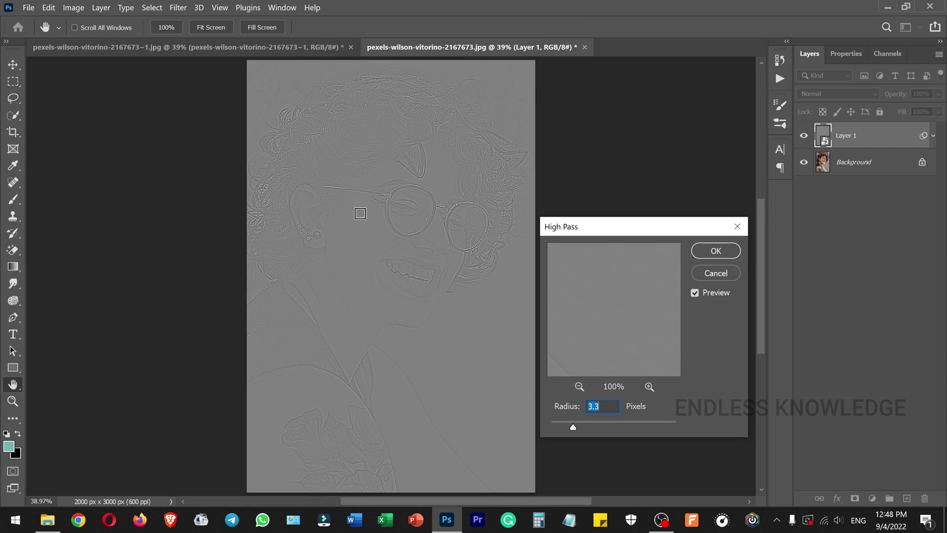
pyautogui.moveTo(573, 429); pyautogui.dragTo(580, 428)
pyautogui.moveTo(570, 428); pyautogui.dragTo(574, 428)
pyautogui.moveTo(571, 427); pyautogui.dragTo(558, 426)
pyautogui.moveTo(561, 426); pyautogui.dragTo(575, 427)
pyautogui.click(726, 252)
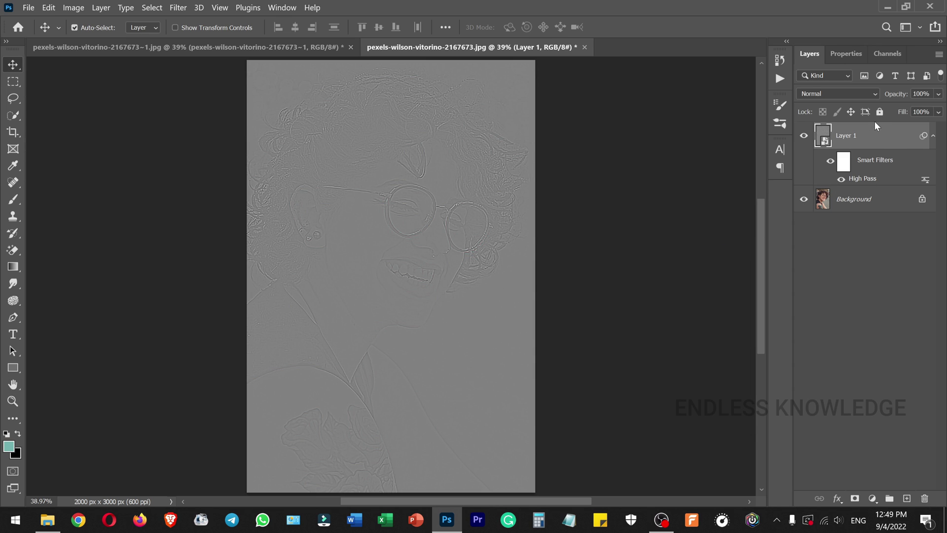
# - Set the High Pass layer's blending mode to Overlay and toggle its visibility to compare the sharpening effect
pyautogui.click(842, 93)
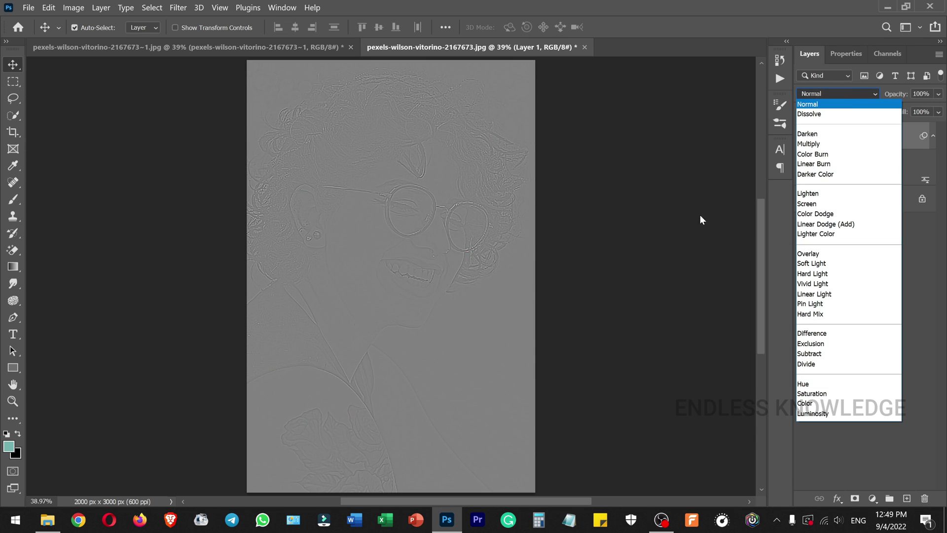
pyautogui.click(802, 254)
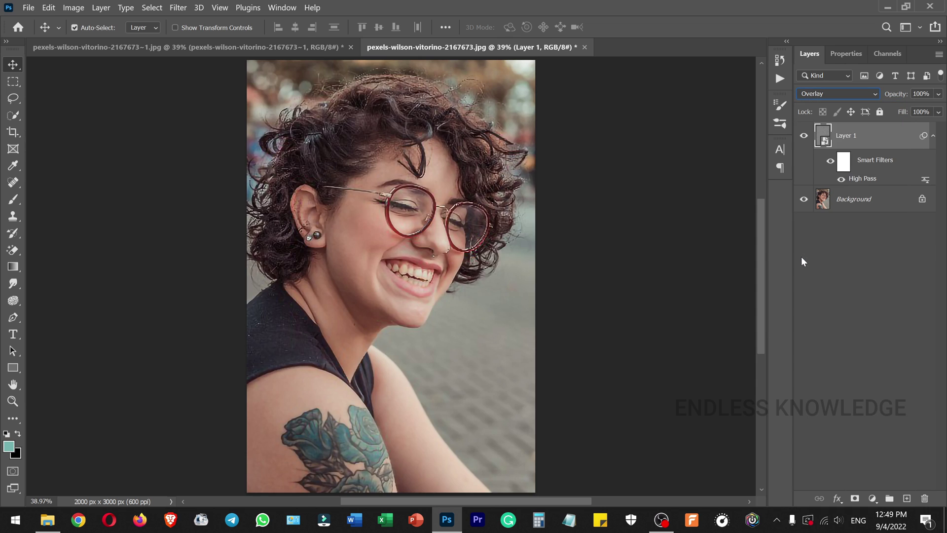
pyautogui.click(803, 135)
pyautogui.click(804, 135)
pyautogui.click(804, 135)
pyautogui.click(805, 136)
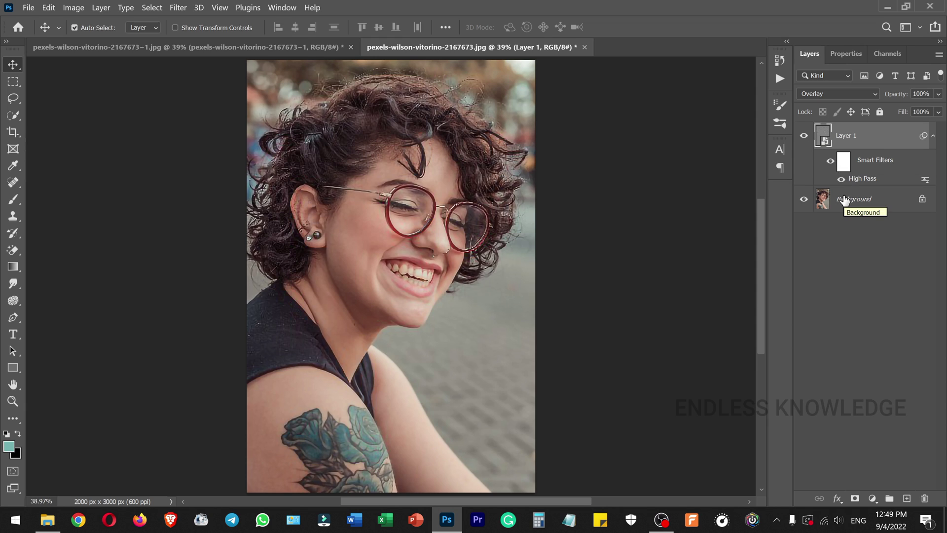
# - Reopen the High Pass smart filter, try a radius of 11.1 pixels, apply a much lower radius, and collapse the layer's filter list
pyautogui.doubleClick(871, 181)
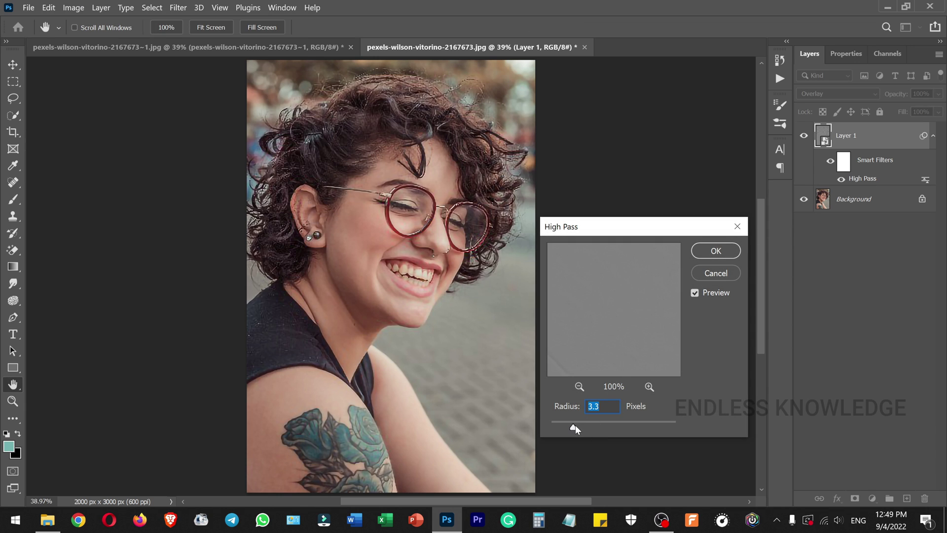
pyautogui.moveTo(567, 427); pyautogui.dragTo(602, 427)
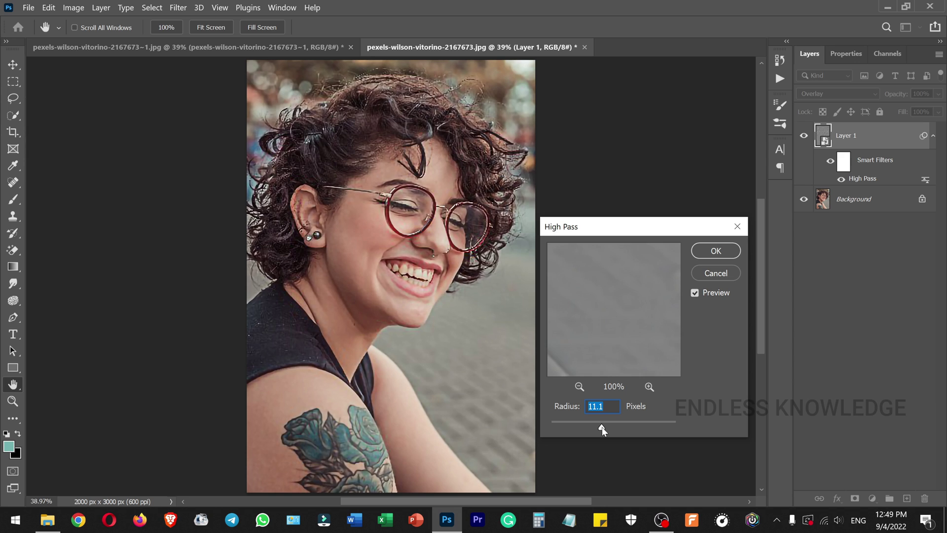
pyautogui.moveTo(578, 429); pyautogui.dragTo(573, 427)
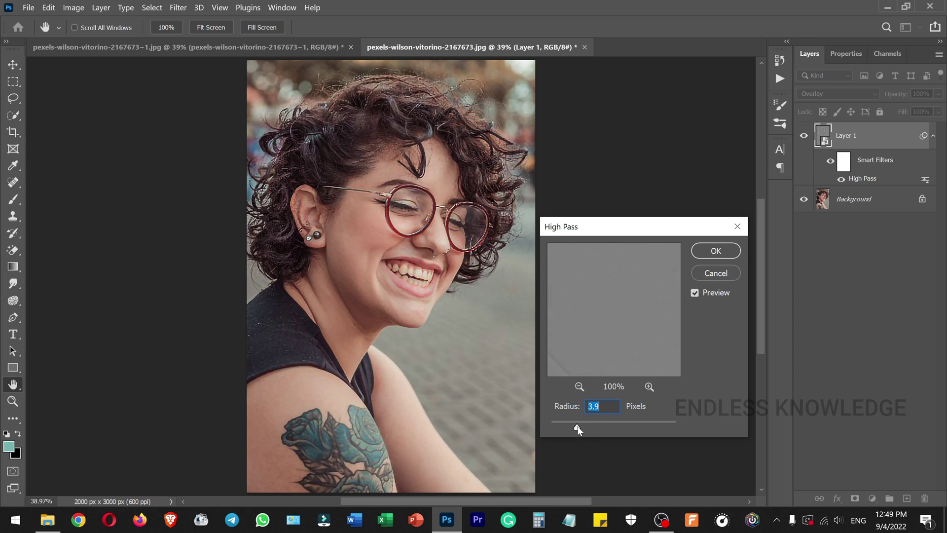
pyautogui.click(284, 158)
pyautogui.moveTo(572, 427)
pyautogui.mouseDown()
pyautogui.moveTo(560, 427)
pyautogui.moveTo(571, 428)
pyautogui.mouseUp()
pyautogui.click(720, 249)
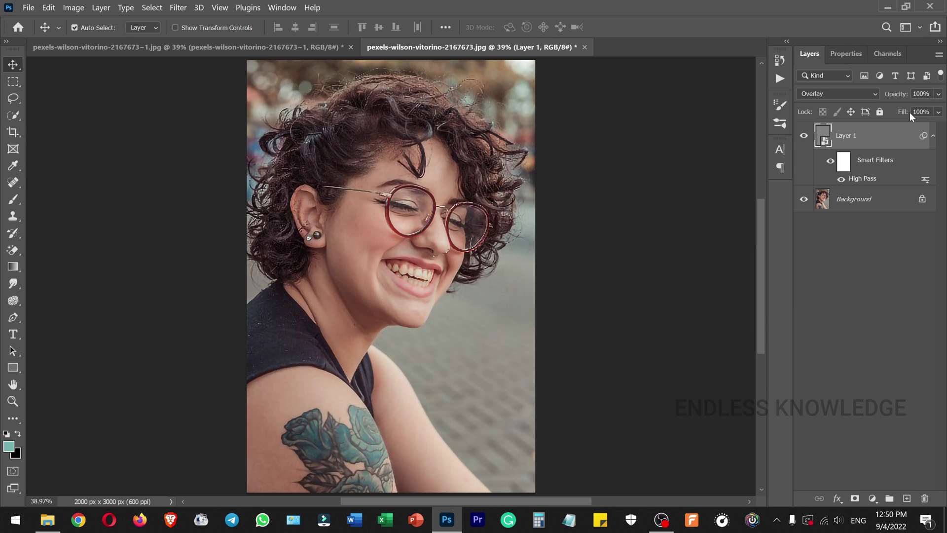
pyautogui.moveTo(905, 115)
pyautogui.mouseDown()
pyautogui.moveTo(889, 111)
pyautogui.moveTo(922, 114)
pyautogui.mouseUp()
pyautogui.click(933, 135)
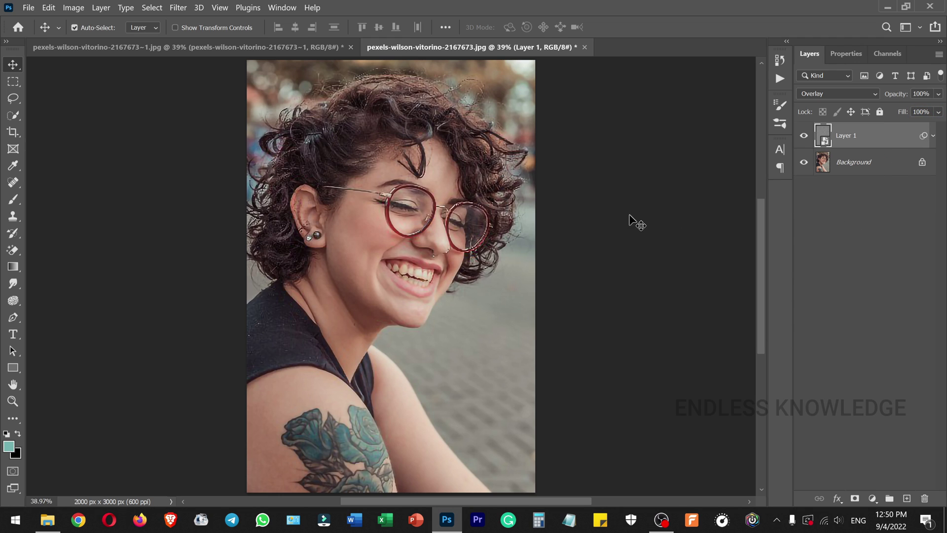
# - Place the original low-resolution portrait file pexels-wilson-vitorino-2167673 as a new layer above the sharpened layer
pyautogui.click(47, 520)
pyautogui.moveTo(164, 98); pyautogui.dragTo(416, 306)
pyautogui.press('Return')
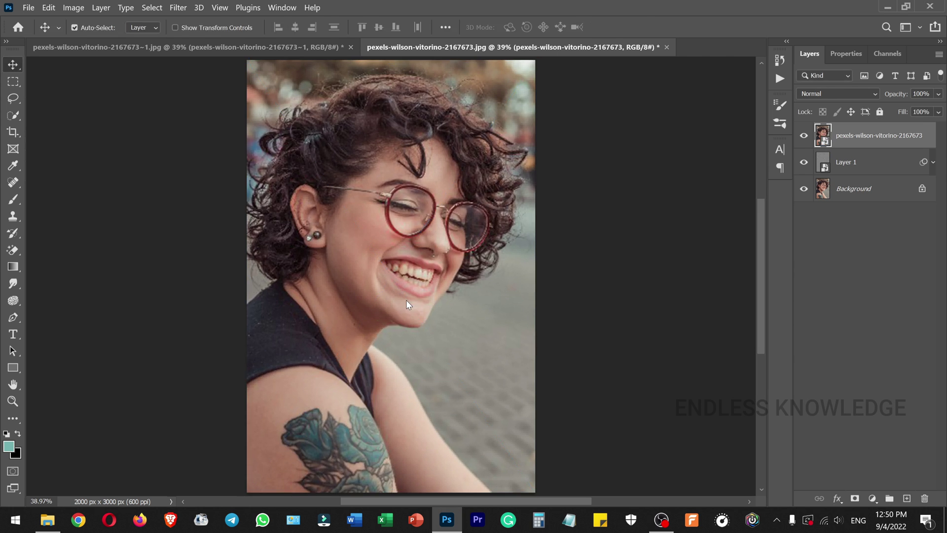
# - Compare the facial detail with the placed original layer shown and hidden, and view the before and after portraits full screen
pyautogui.hotkey('ctrl', '+')
pyautogui.hotkey('ctrl', '+')
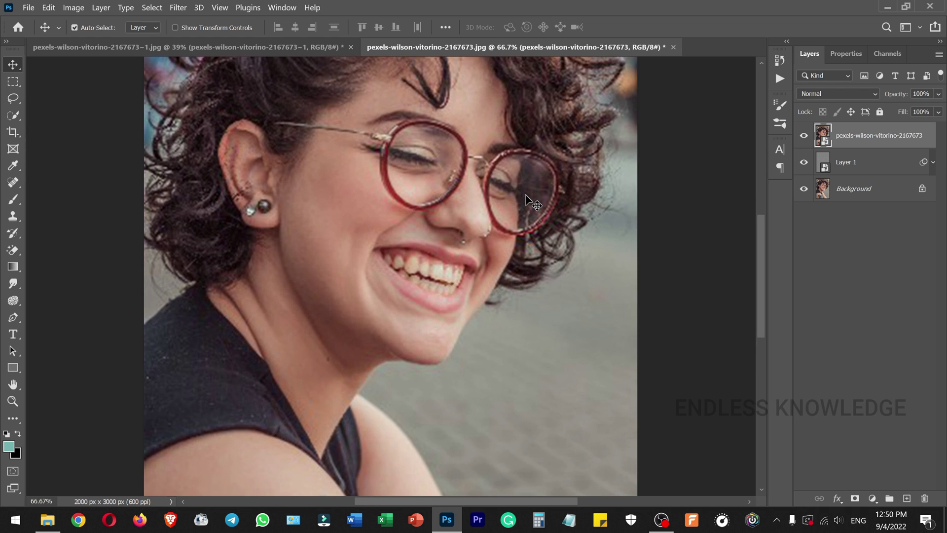
pyautogui.click(804, 138)
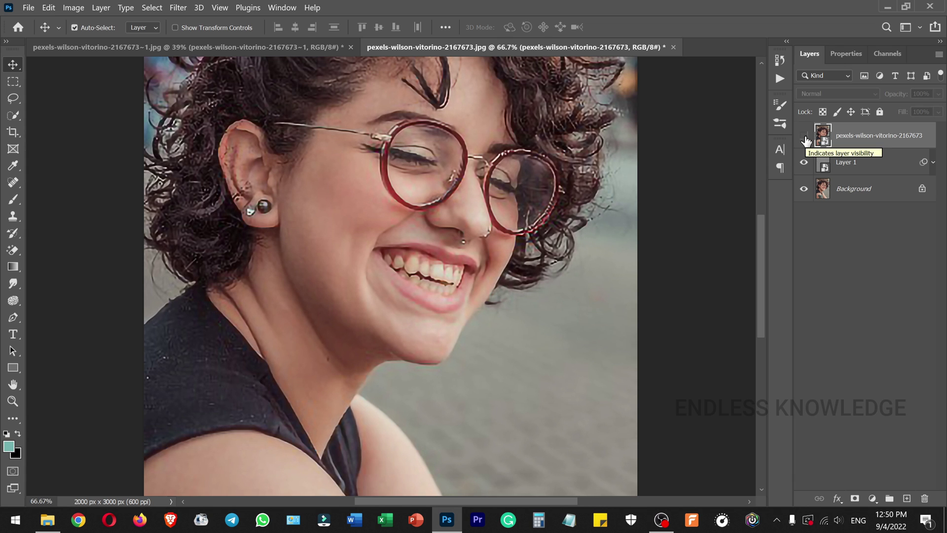
pyautogui.click(805, 139)
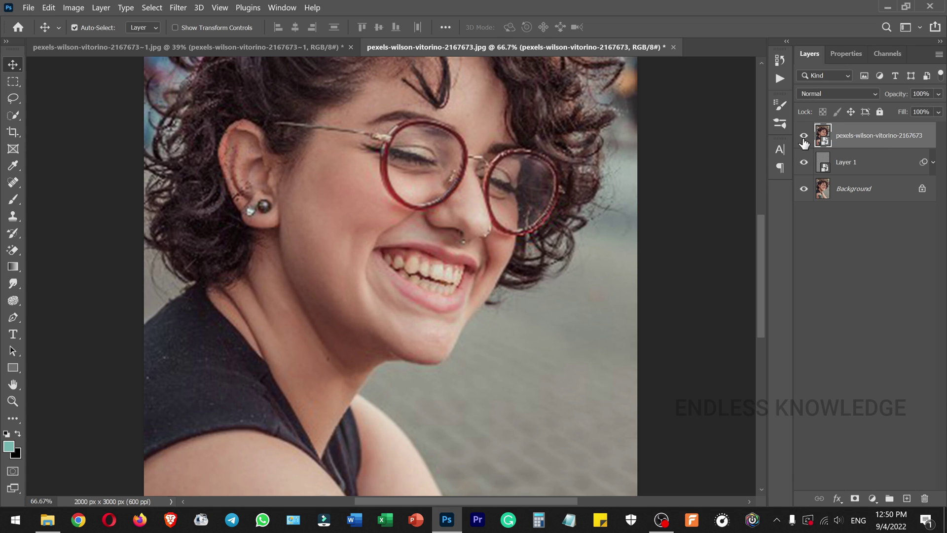
pyautogui.hotkey('ctrl', '0')
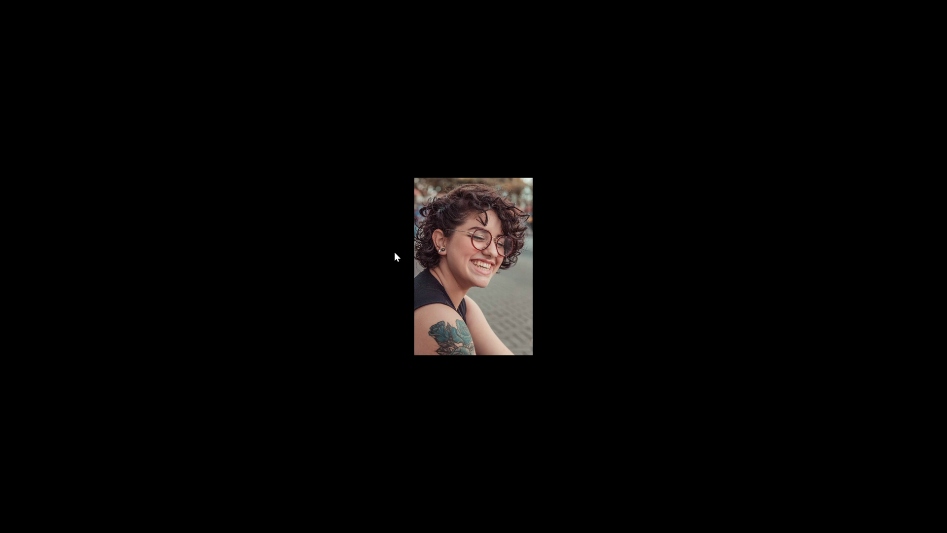
pyautogui.click(15, 266)
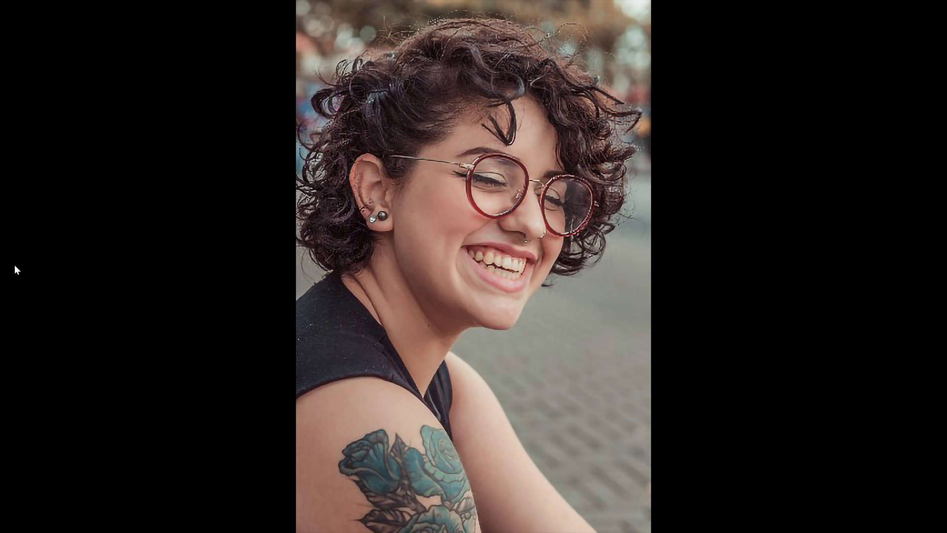